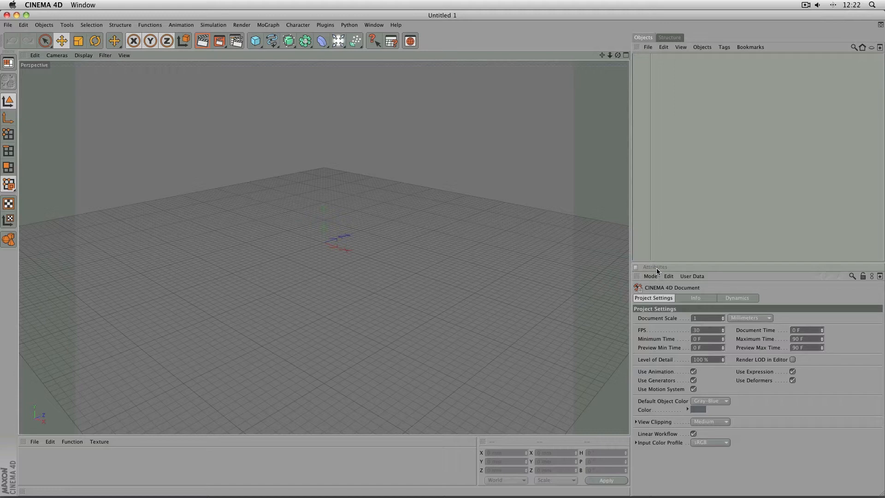
- Show the project settings and examine the available units for the document scale
left_click(650, 276)
left_click(673, 316)
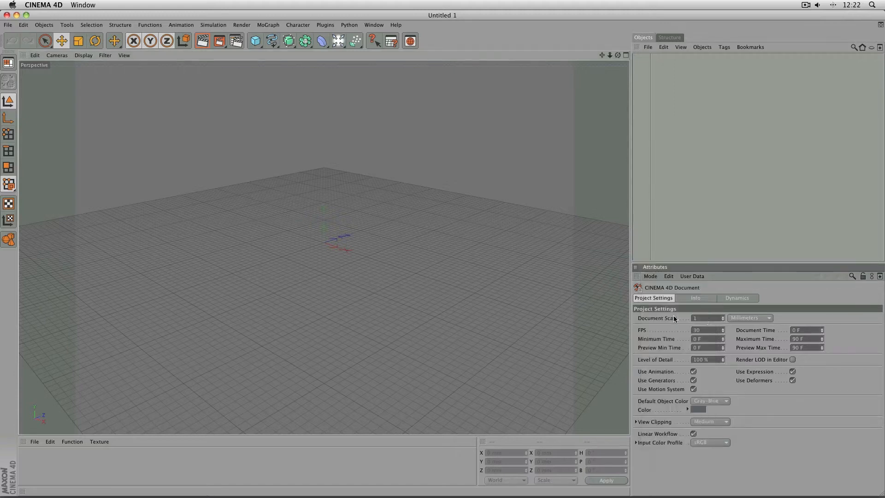
left_click(762, 318)
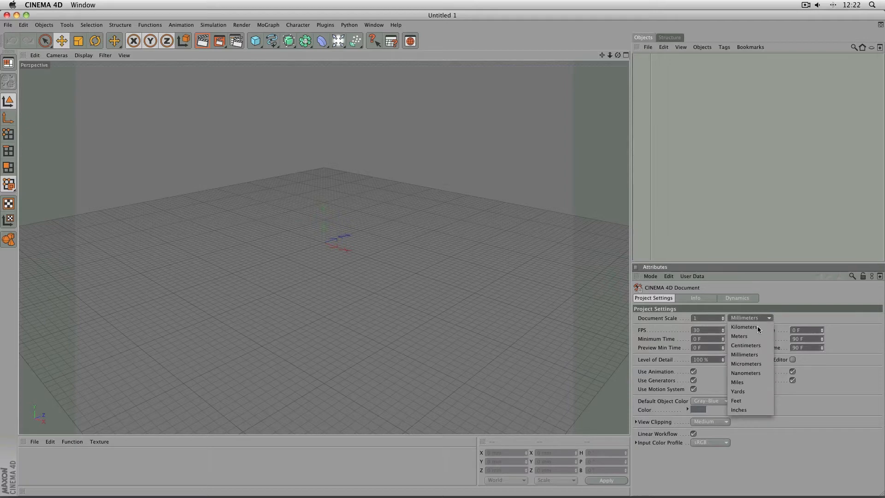
left_click(787, 316)
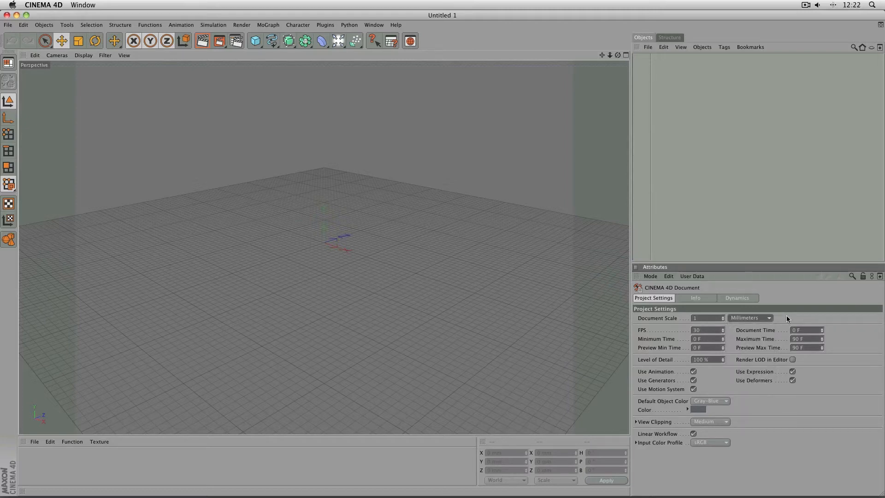
left_click(762, 318)
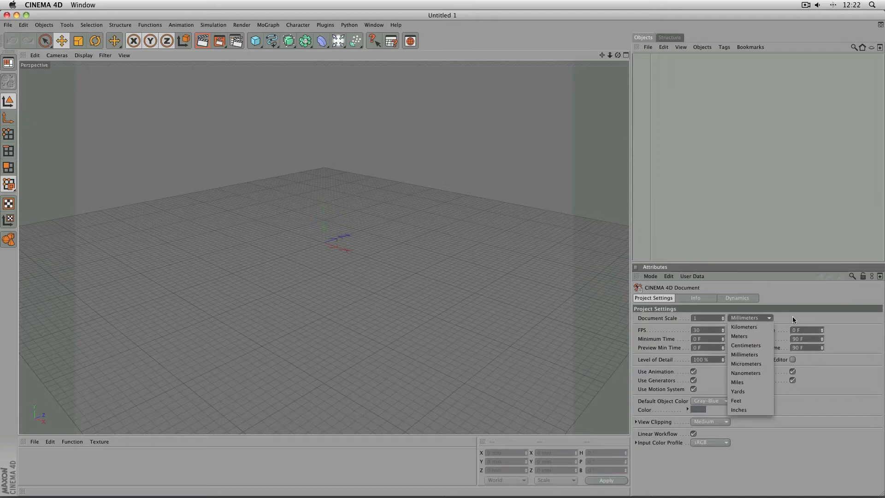
left_click(792, 316)
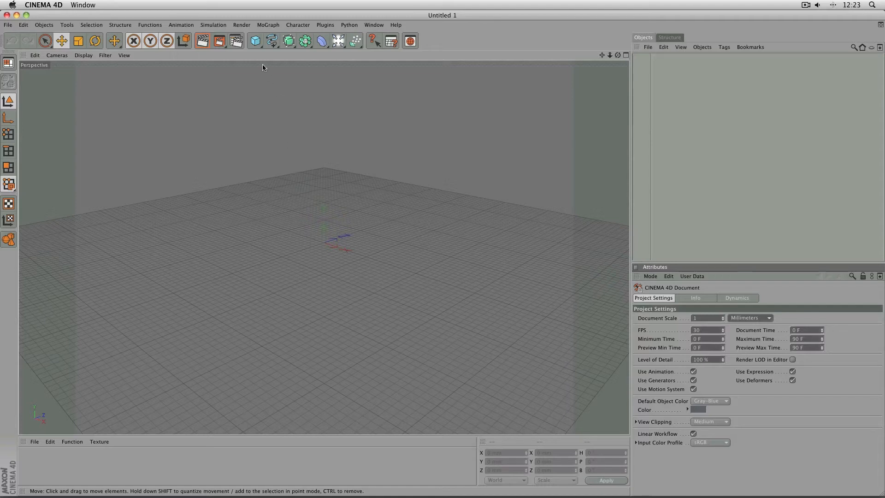
- Add a cube primitive and set its X, Y and Z sizes to 1 mm
left_click(255, 41)
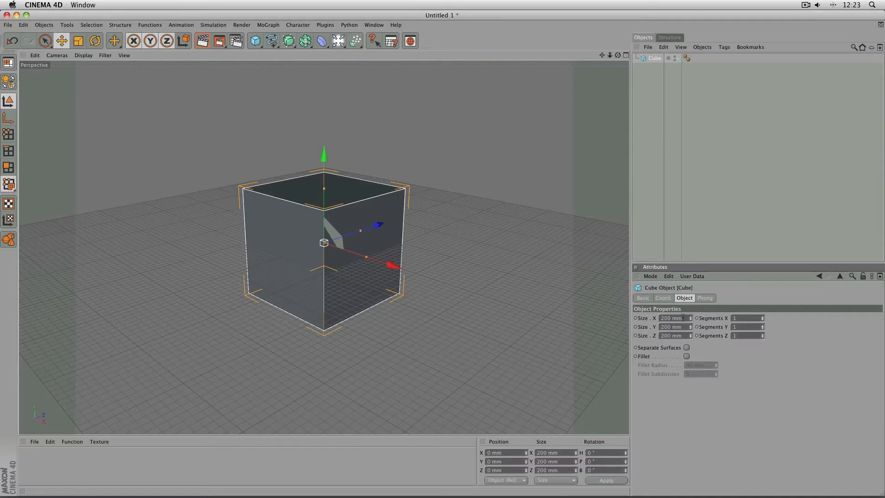
double_click(683, 317)
type("1")
key("Tab")
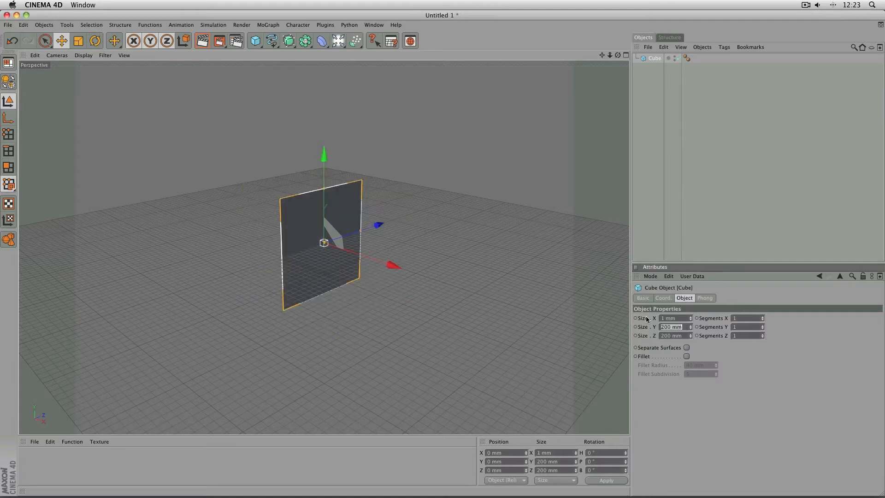
type("1")
key("Tab")
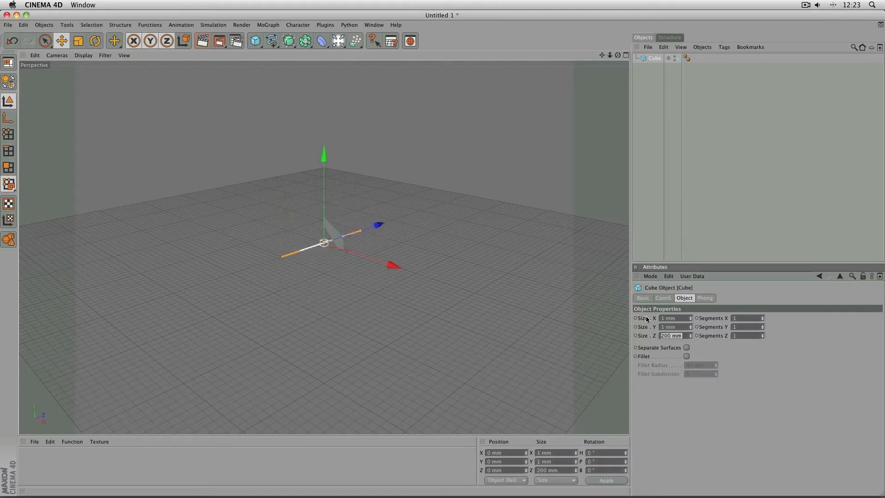
type("1")
key("Return")
- Add a MoGraph Cloner object and make the cube its child
key("h")
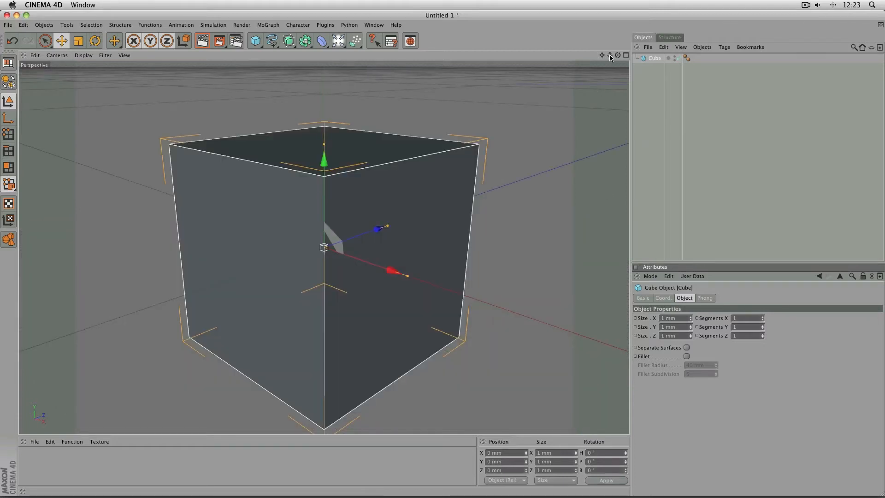
left_click_drag(610, 56, 614, 57)
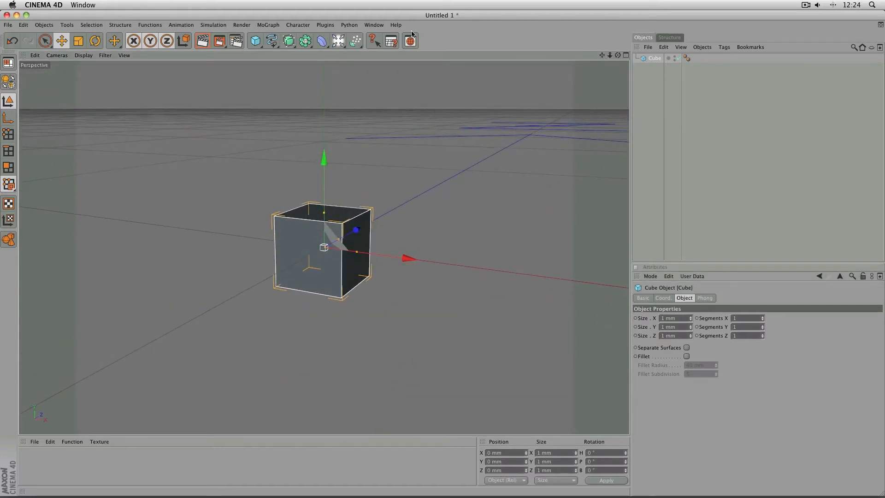
left_click(272, 26)
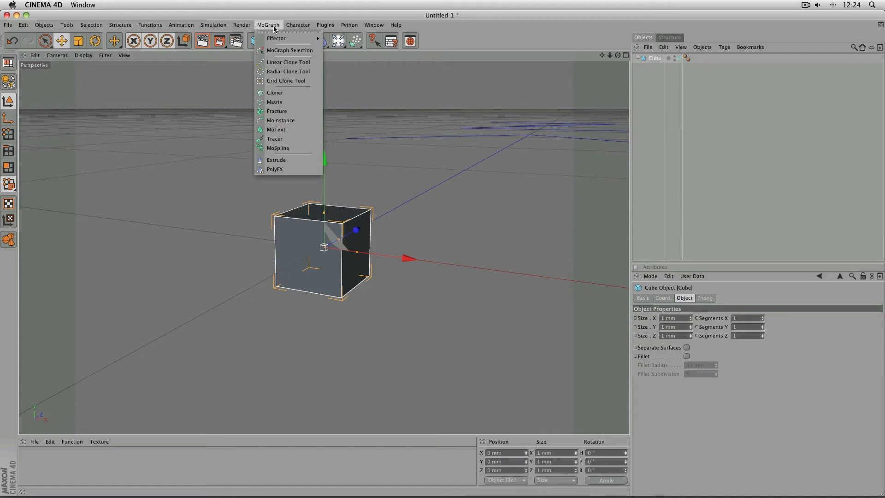
left_click(287, 95)
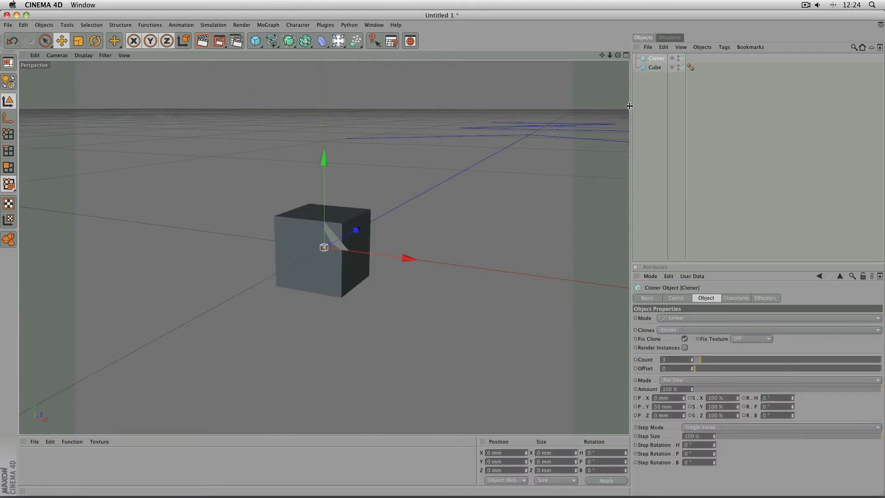
left_click_drag(654, 67, 651, 60)
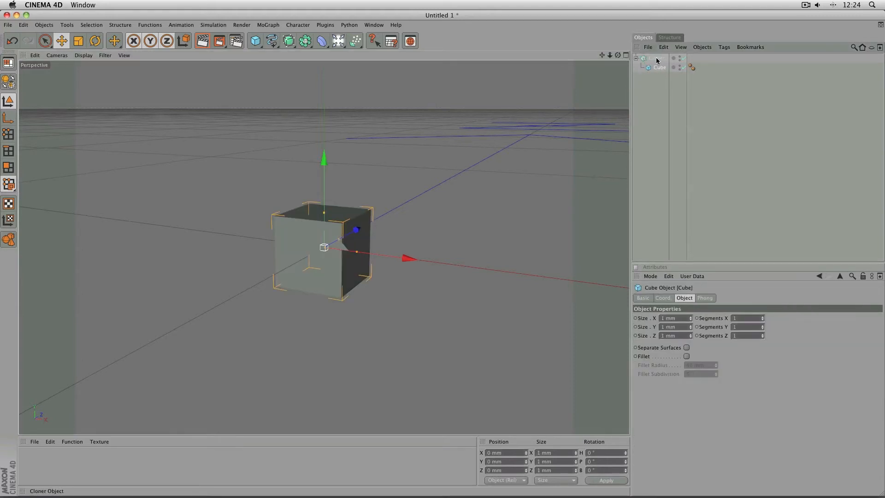
- Set the Cloner's mode to Grid Array
left_click_drag(601, 55, 618, 178)
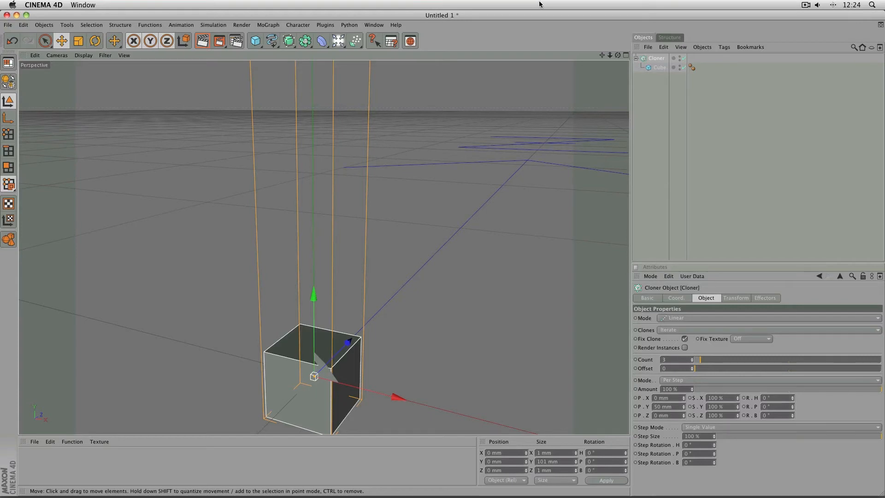
mouse_move(609, 55)
left_mouse_down()
mouse_move(609, 207)
mouse_move(602, 57)
mouse_move(599, 493)
left_mouse_up()
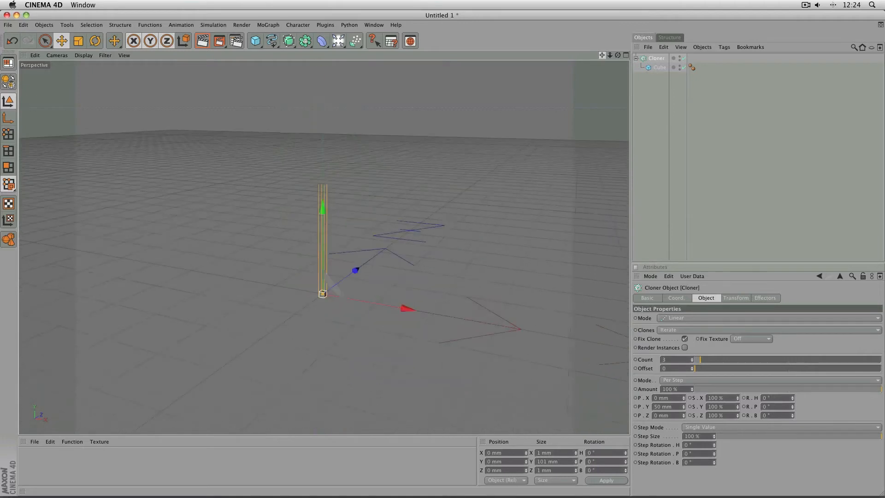
left_click_drag(659, 265, 658, 215)
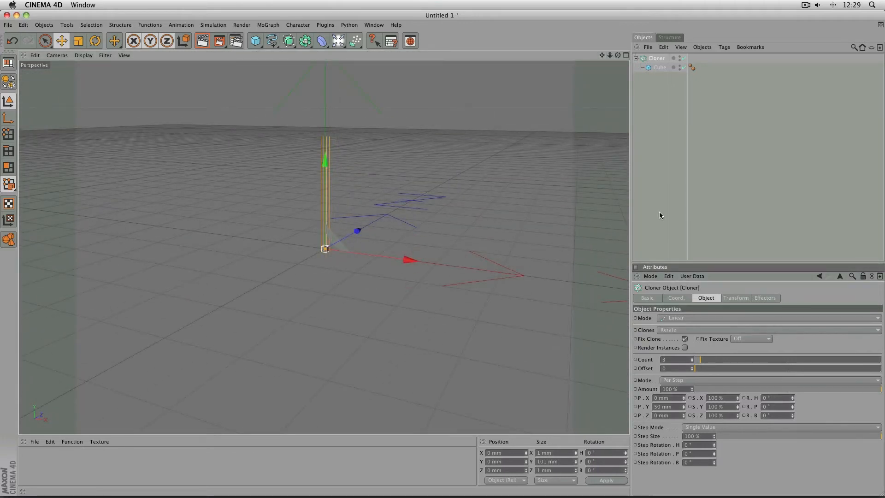
left_click(676, 317)
left_click(678, 356)
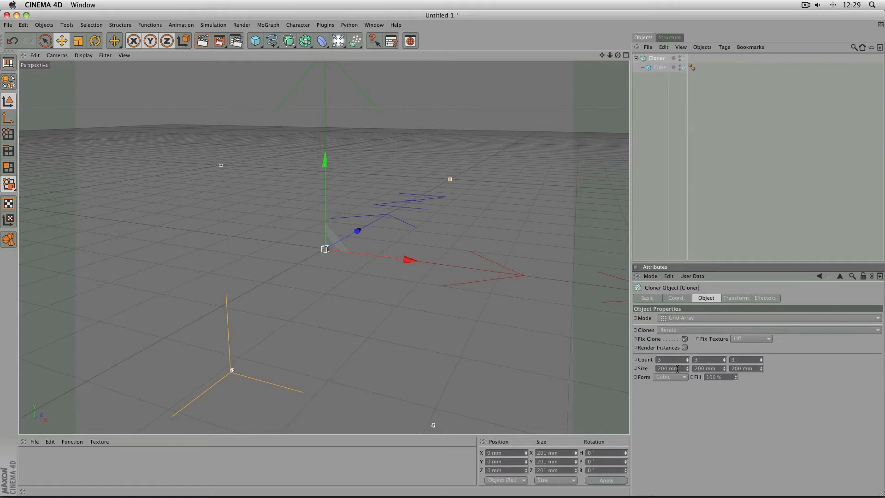
- Set the grid array's size to 2 mm on all three axes
left_click_drag(677, 368, 648, 369)
type("2")
key("Tab")
type("2")
key("Tab")
type("2")
key("Return")
- Make the Cloner editable, converting its clones into separate cube objects
key("h")
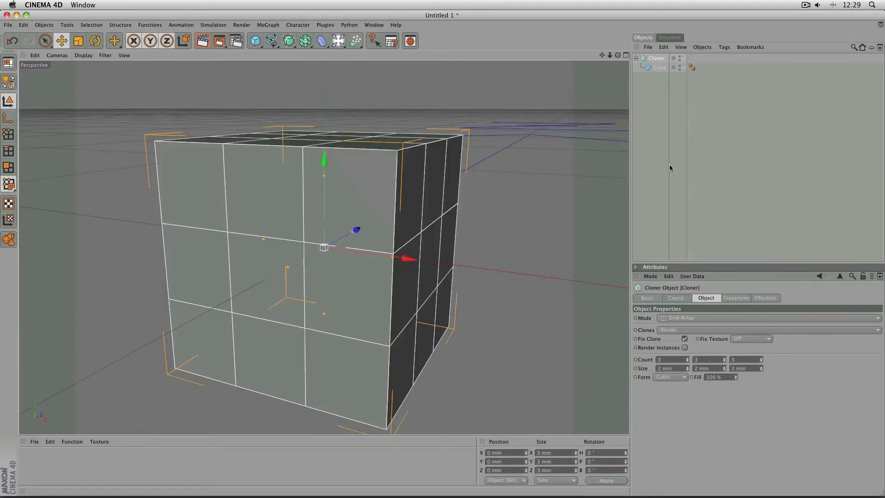
left_click_drag(610, 55, 543, 73)
left_click_drag(608, 56, 609, 54)
left_click(656, 59)
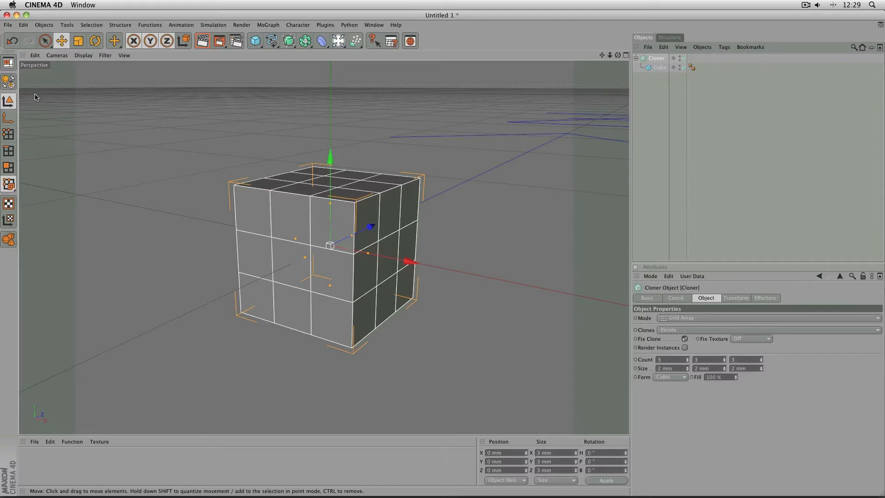
left_click(10, 83)
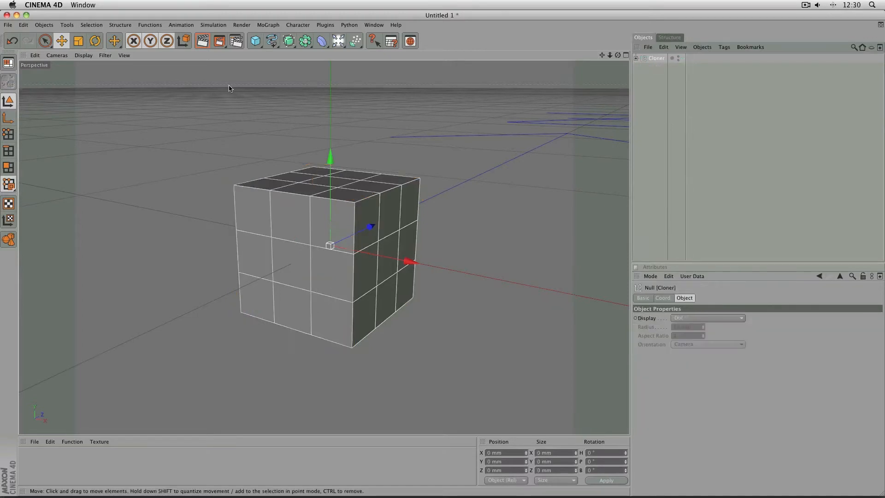
- Expand the converted Cloner group and look through its individual cubes
left_click(636, 58)
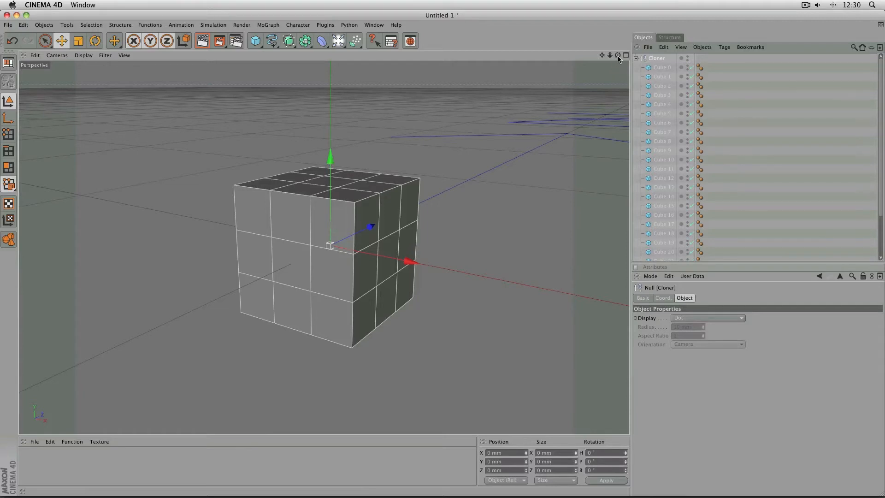
scroll(732, 129, "down", 3)
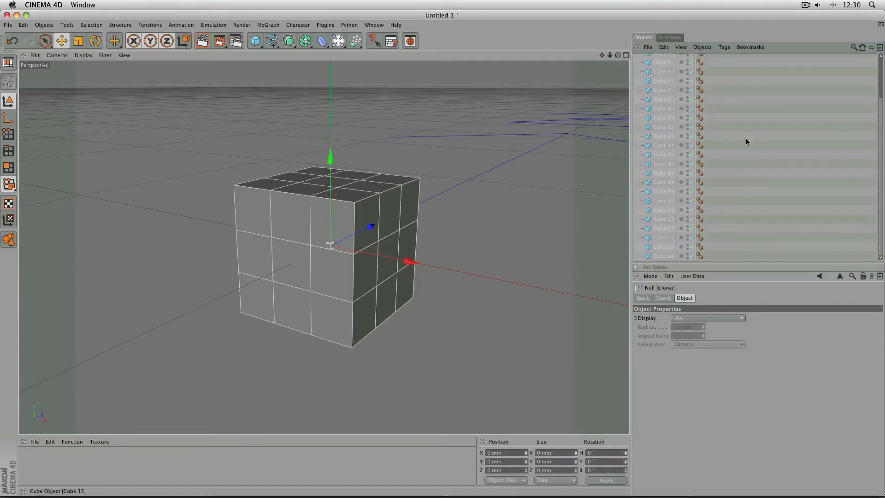
scroll(747, 142, "up", 3)
scroll(747, 142, "down", 1)
mouse_move(617, 54)
left_mouse_down()
mouse_move(589, 56)
mouse_move(600, 56)
left_mouse_up()
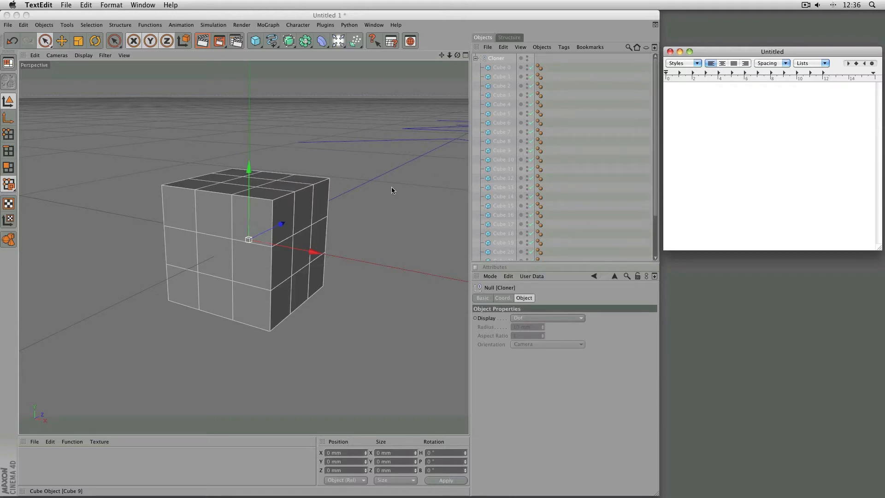
- Record the front face's centre cube as number 4 in the TextEdit document and delete that cube
left_click(210, 247)
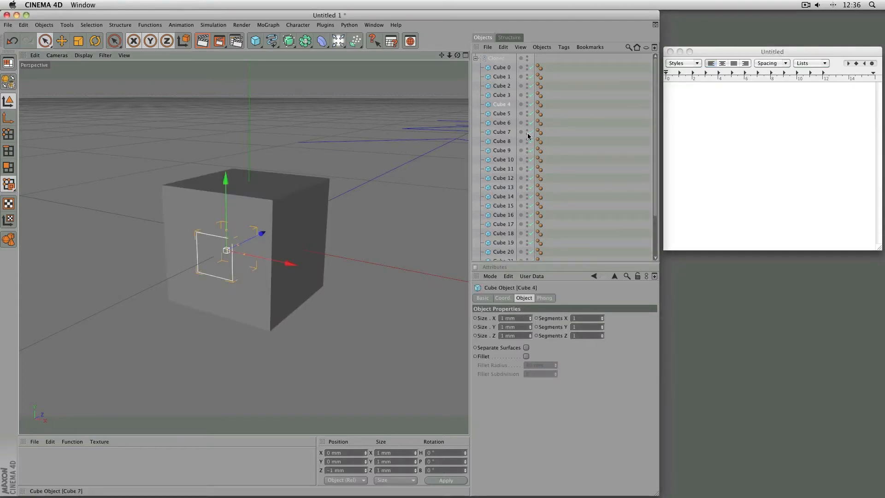
left_click(693, 132)
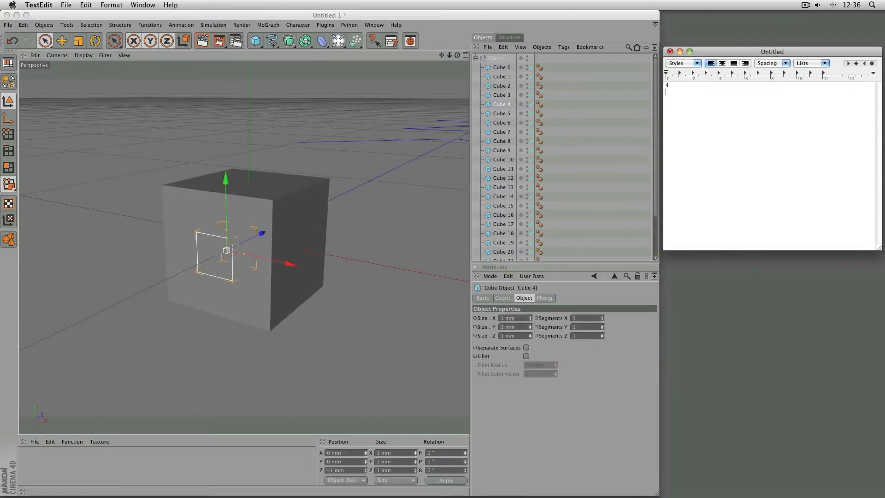
left_click(500, 104)
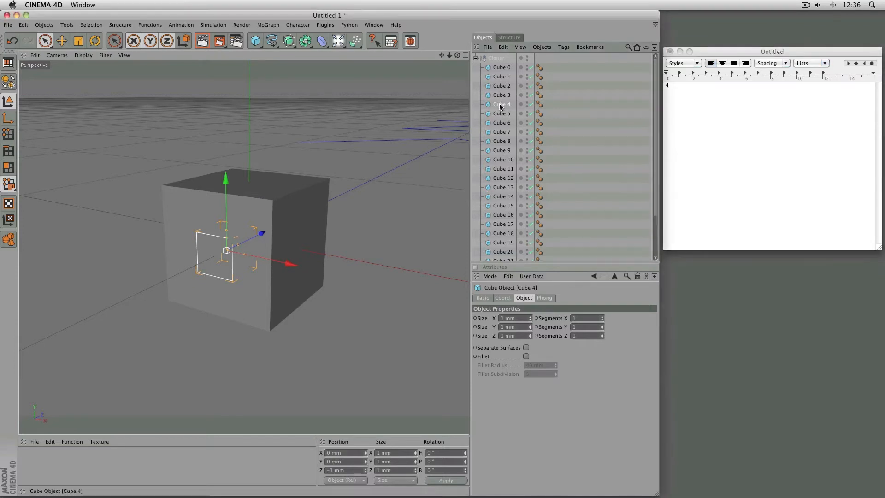
key("Delete")
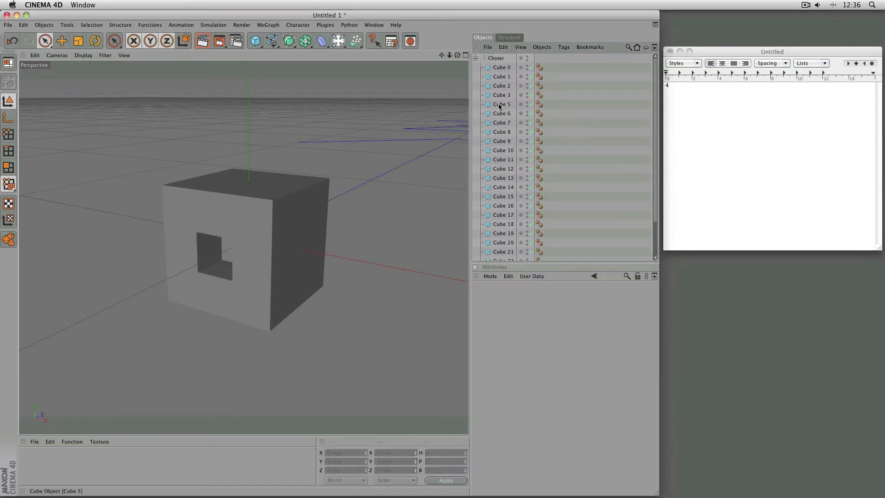
- Record the top face's centre cube as number 16 in the TextEdit document and delete that cube
left_click(247, 183)
left_click(768, 142)
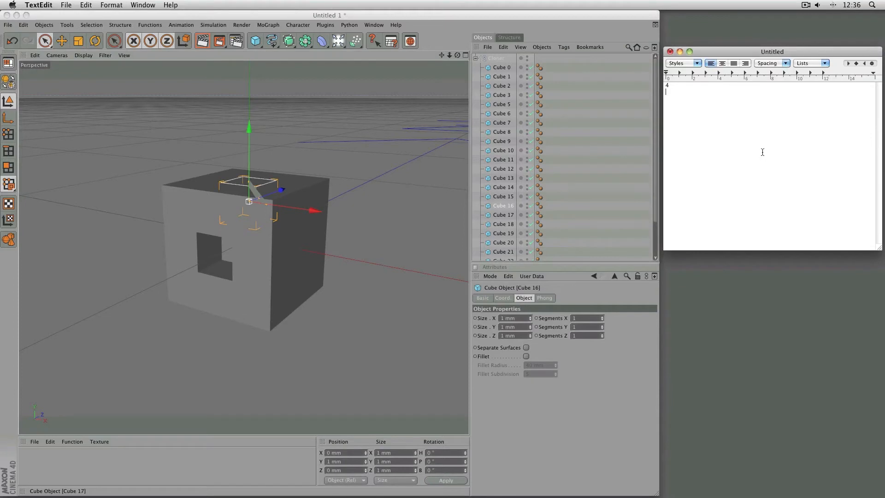
left_click(489, 207)
key("Delete")
- Record the centre cube of the positive X face as number 14 in the TextEdit document and delete that cube
left_click(301, 241)
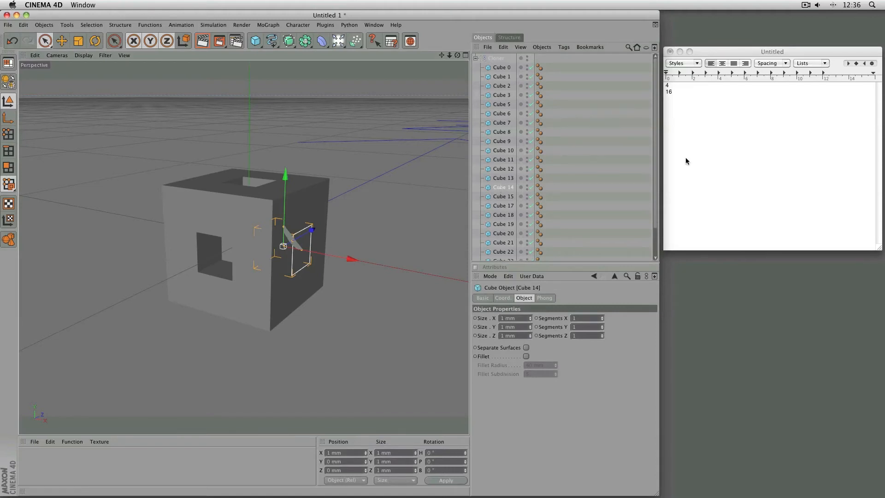
left_click(681, 95)
key("Return")
type("14")
key("Return")
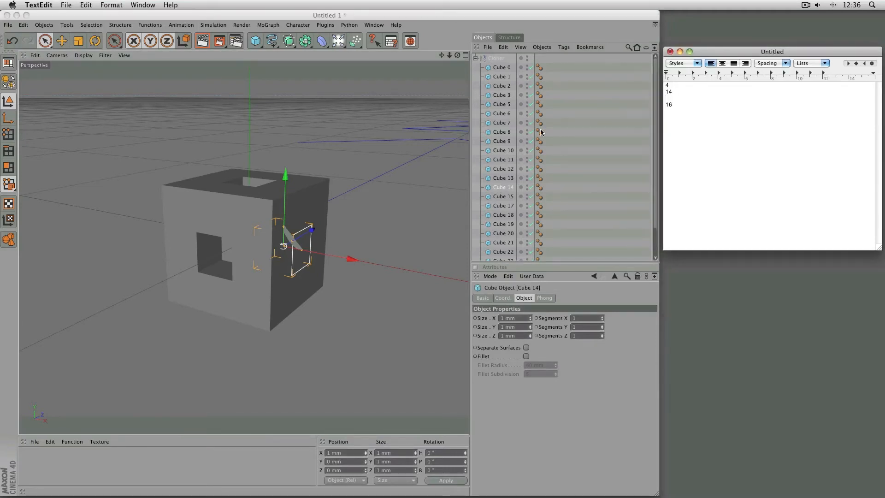
left_click(510, 196)
key("Delete")
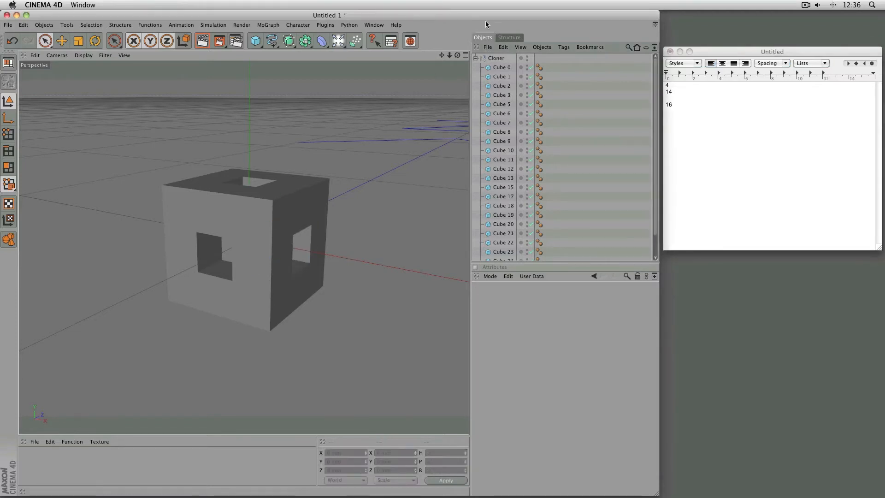
- Record the centre cube of the negative X face as number 12 in the TextEdit document and delete that cube
left_click_drag(457, 56, 364, 144)
left_click(289, 227)
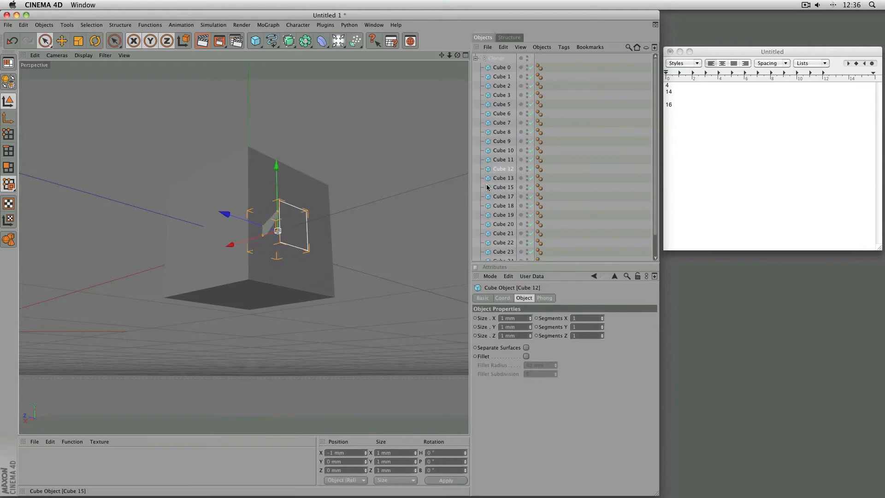
left_click(677, 90)
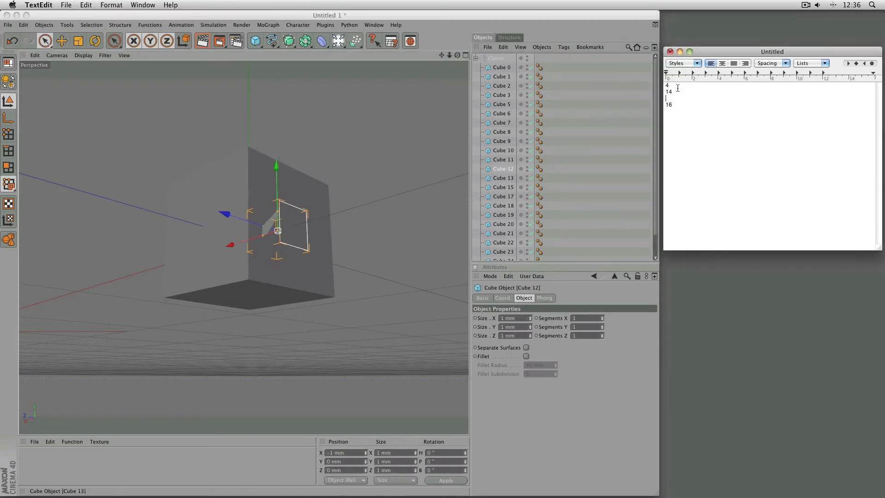
key("Return")
type("12")
left_click(499, 169)
key("Delete")
- Record the back face's centre cube as number 22 in the TextEdit document and delete that cube
left_click(212, 217)
left_click(693, 154)
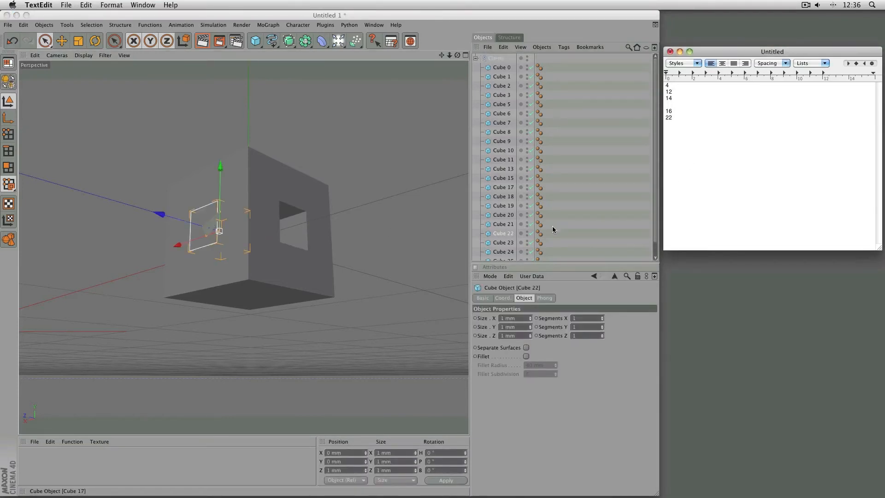
left_click(509, 234)
key("Delete")
- Record the bottom face's centre cube as number 10 in the TextEdit document and delete that cube
left_click(256, 299)
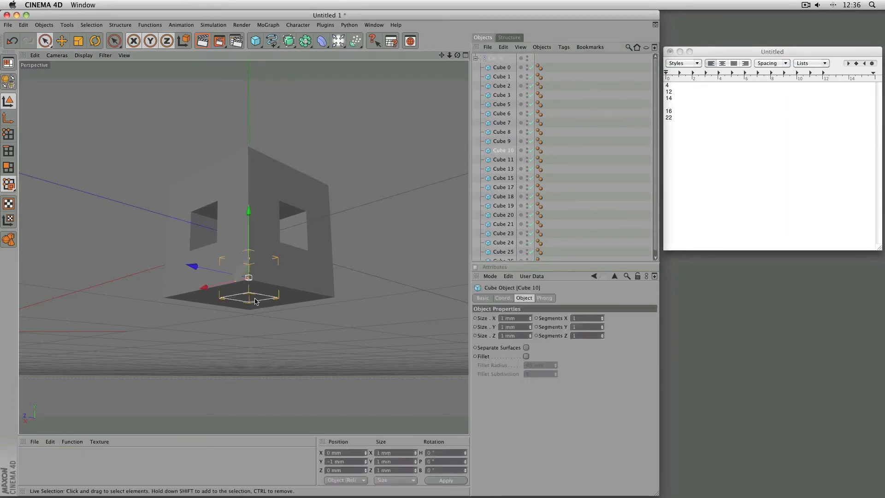
left_click(673, 89)
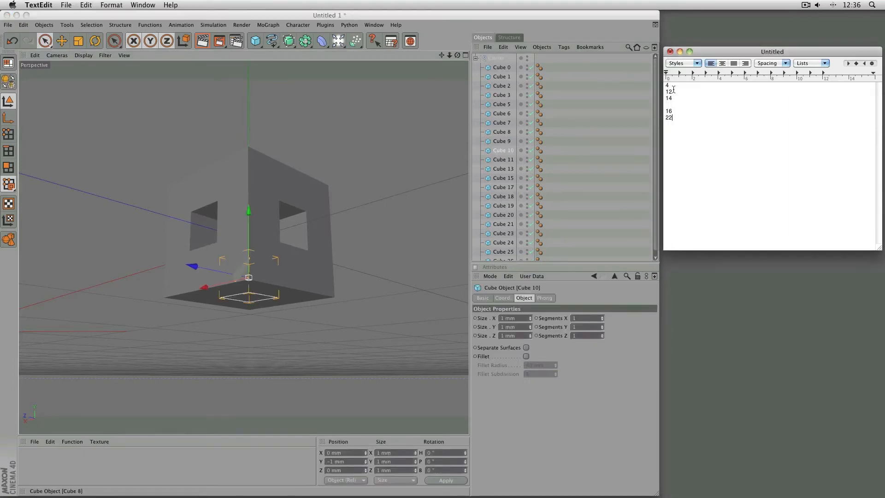
left_click(673, 86)
key("Return")
left_click(531, 142)
key("Delete")
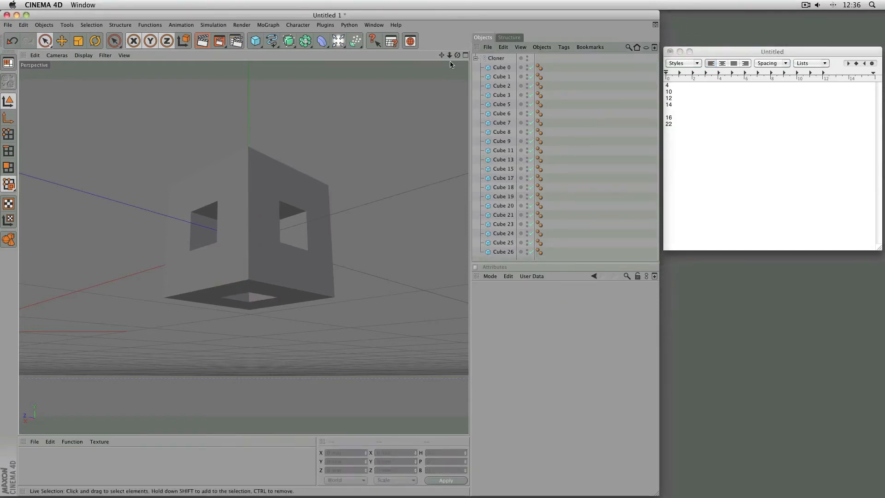
- Record the cube in the middle of the grid as number 13 in the TextEdit document and delete that cube
left_click_drag(276, 230, 237, 228, "alt")
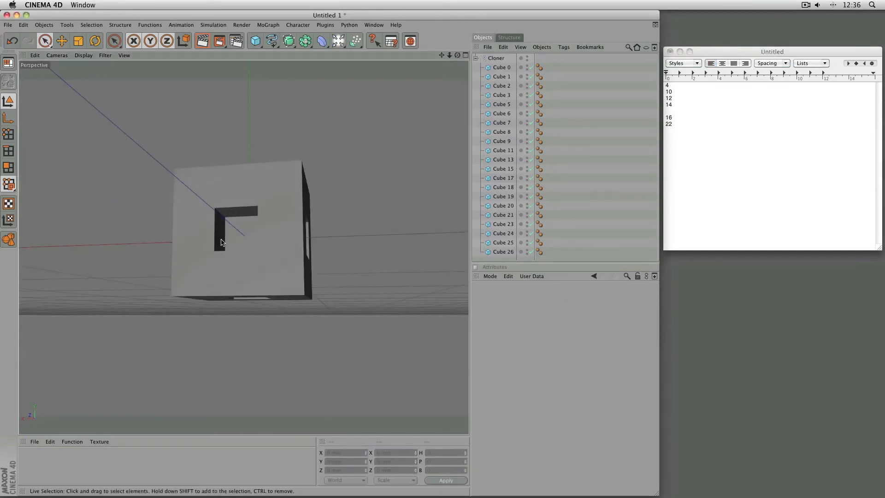
left_click(234, 229)
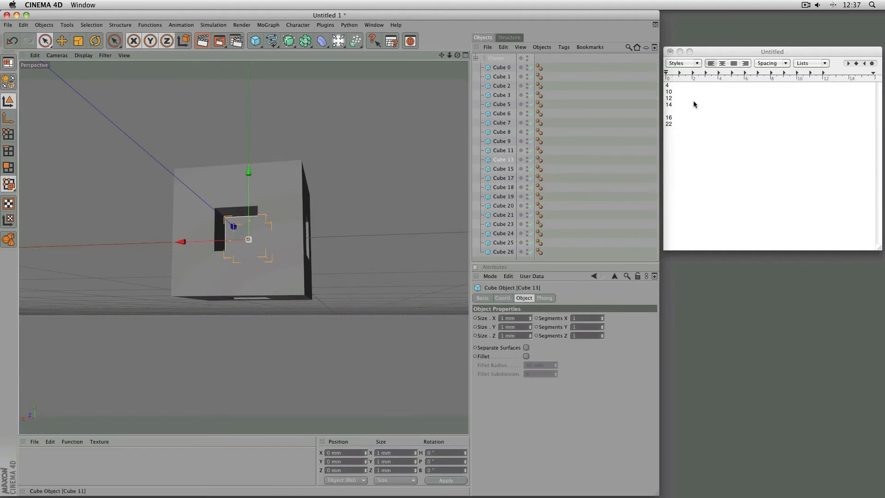
left_click(679, 94)
key("Return")
key("BackSpace")
left_click(436, 154)
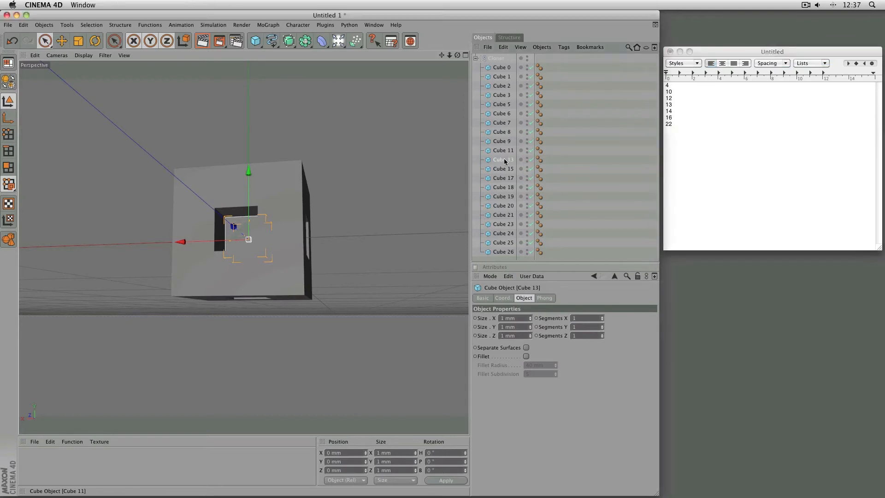
key("Delete")
- Collapse the group of remaining cubes, add a MoGraph Cloner object and nest the group inside it
left_click_drag(458, 55, 479, 61)
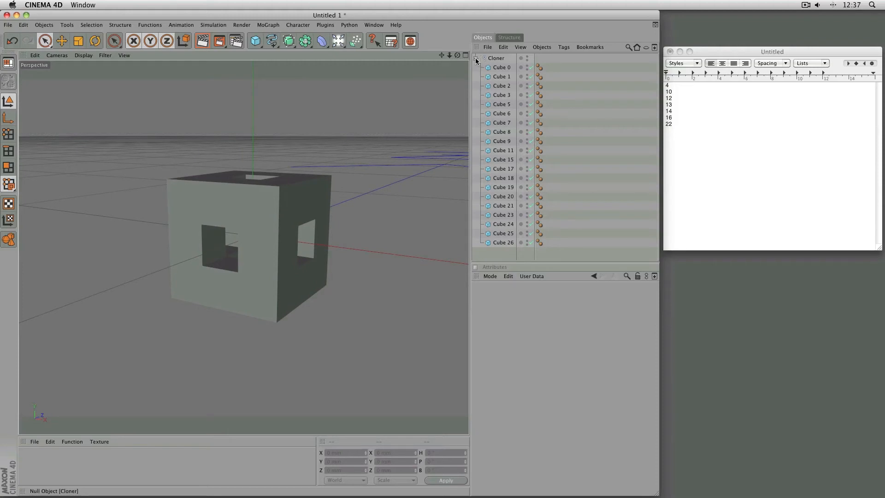
left_click(475, 59)
mouse_move(457, 55)
left_mouse_down()
mouse_move(530, 65)
mouse_move(540, 92)
mouse_move(441, 56)
left_mouse_up()
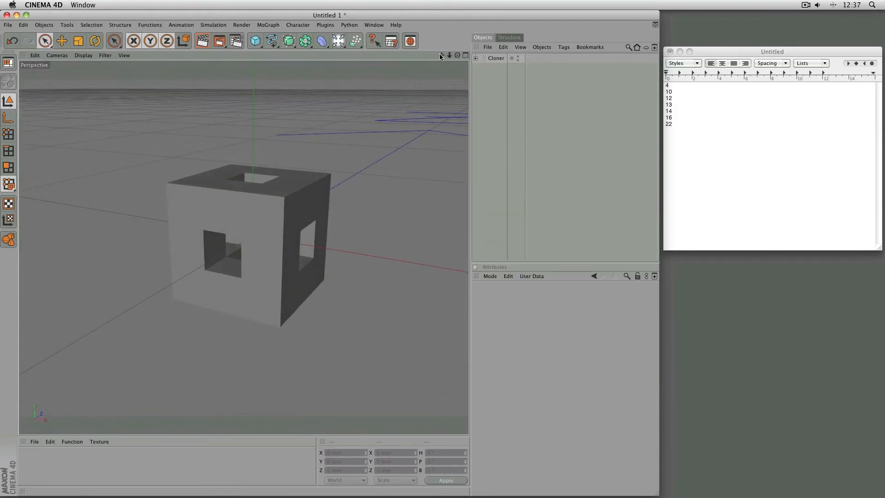
left_click(275, 26)
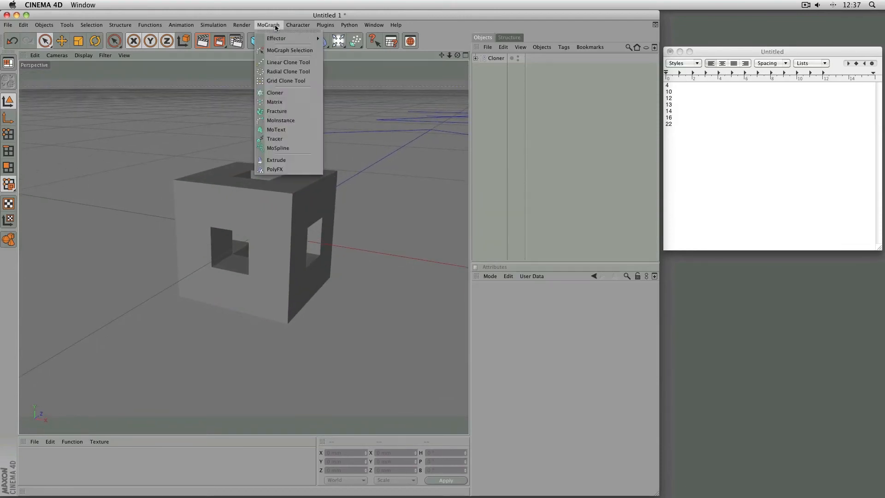
left_click(276, 92)
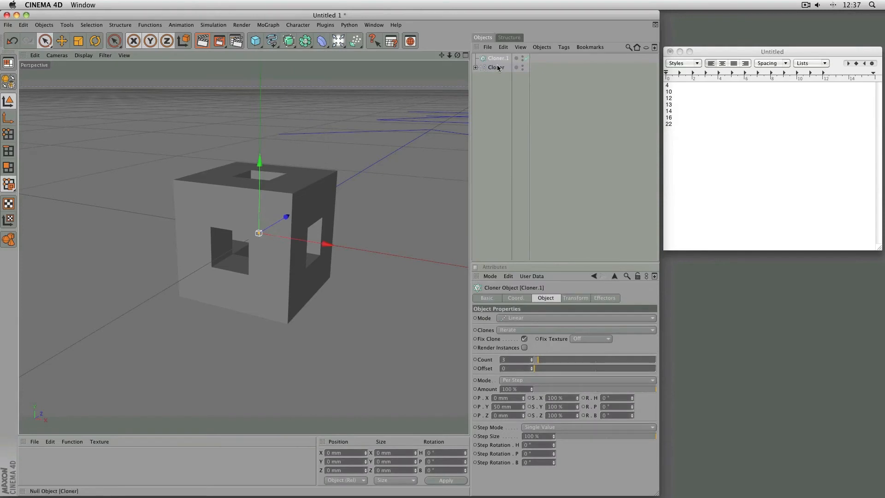
mouse_move(498, 69)
left_mouse_down()
mouse_move(501, 56)
mouse_move(245, 63)
left_mouse_up()
- Set the new Cloner to Grid Array mode with a size of 6 mm in X, Y and Z
mouse_move(449, 55)
left_mouse_down()
mouse_move(435, 55)
mouse_move(474, 54)
mouse_move(450, 55)
left_mouse_up()
left_click(519, 316)
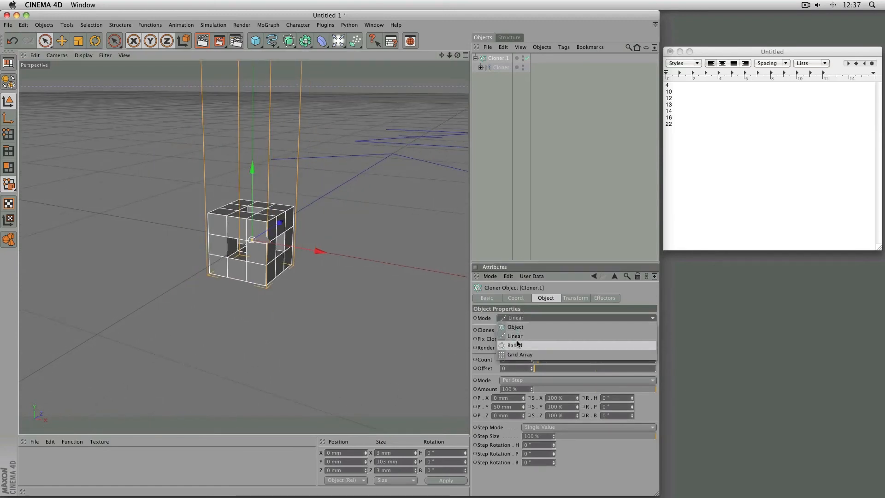
left_click(518, 355)
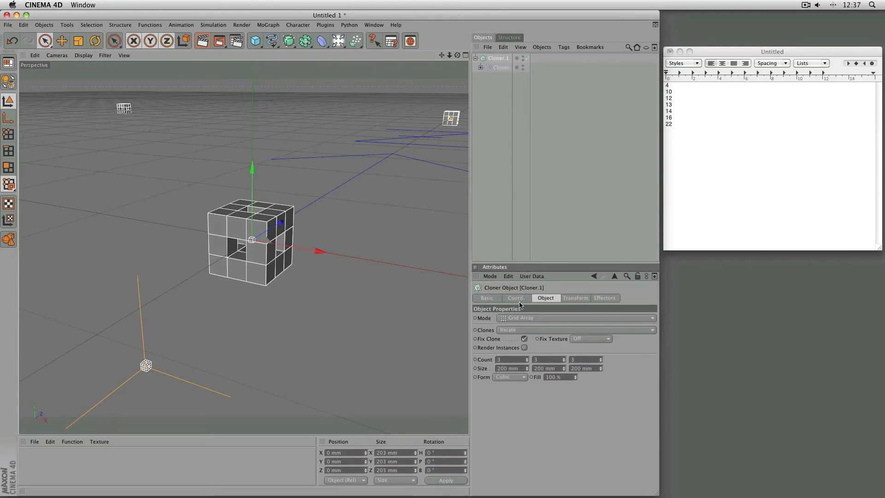
left_click(519, 369)
type("2*3")
key("Tab")
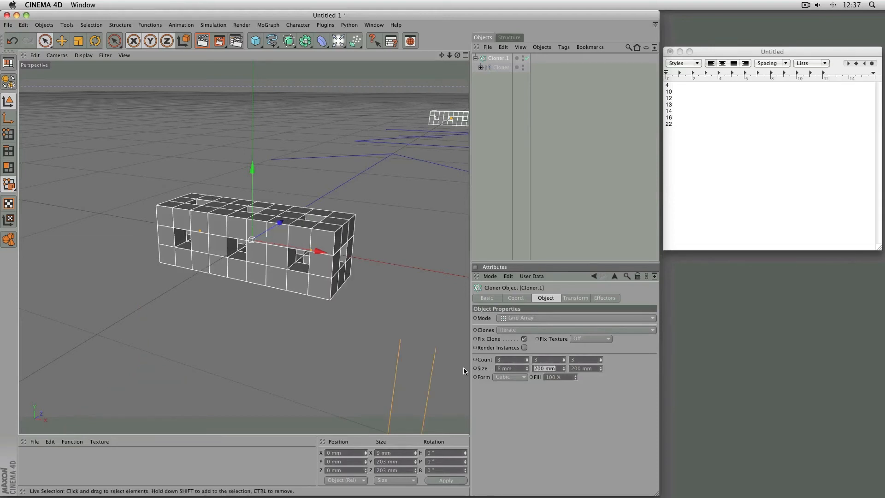
type("6")
key("Tab")
type("6")
key("Return")
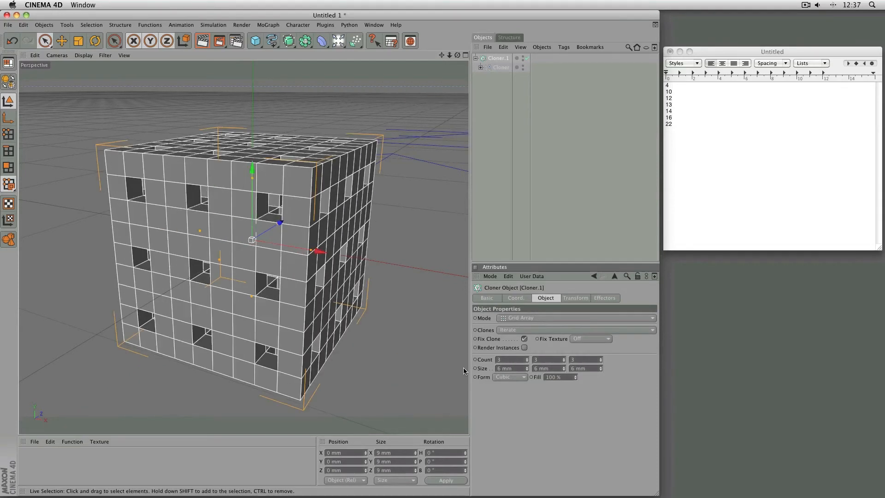
- Rename the cube group nested in the Cloner as Iteration 1
mouse_move(449, 55)
left_mouse_down()
mouse_move(441, 57)
mouse_move(454, 46)
left_mouse_up()
double_click(501, 68)
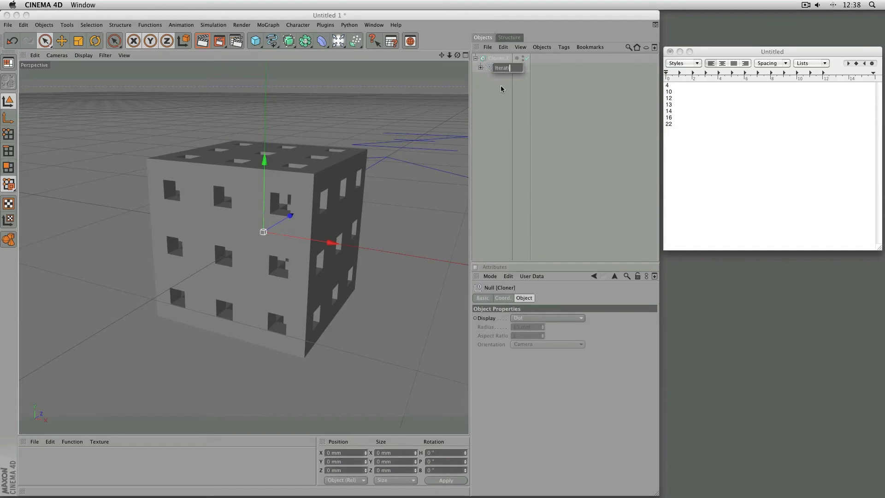
type("Iteration 1")
key("Return")
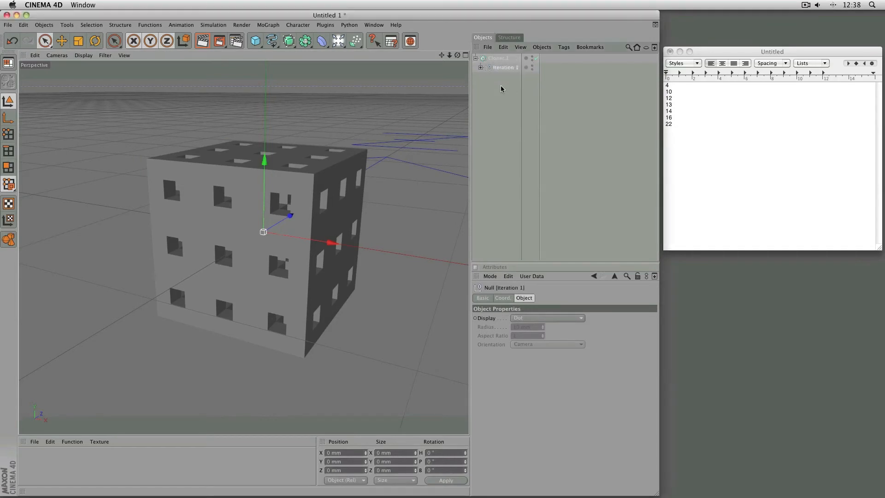
- Convert the Cloner holding Iteration 1 into editable objects and expand its list of clones
mouse_move(442, 55)
left_mouse_down()
mouse_move(486, 45)
mouse_move(457, 52)
left_mouse_up()
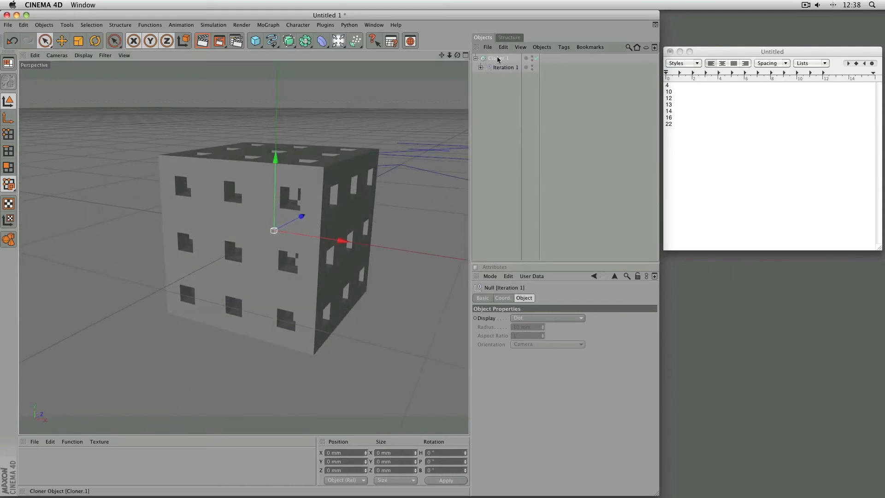
left_click(497, 59)
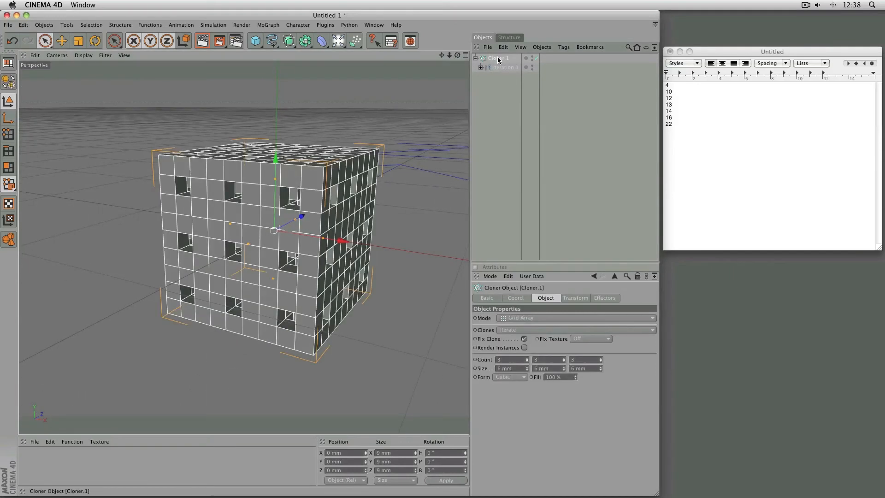
left_click(9, 80)
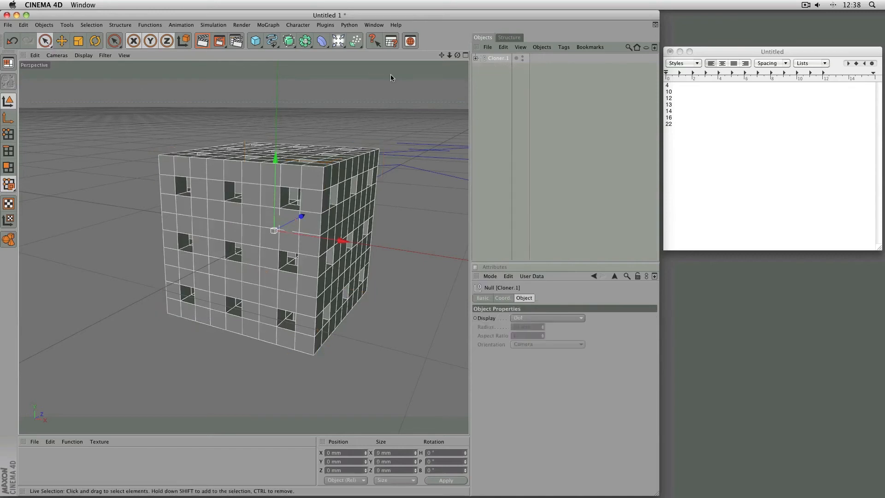
left_click(475, 58)
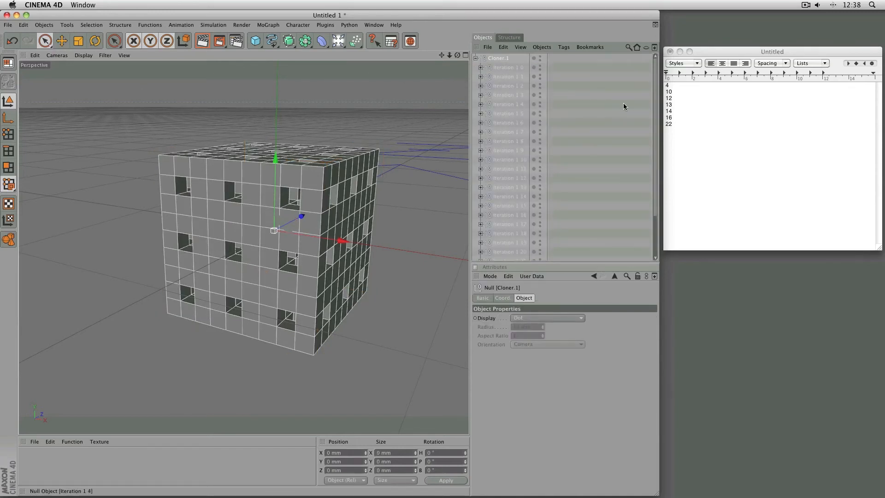
- Delete the Iteration 1 clones numbered 4, 10, 12, 13, 14, 16 and 22
left_click(510, 104)
key("Delete")
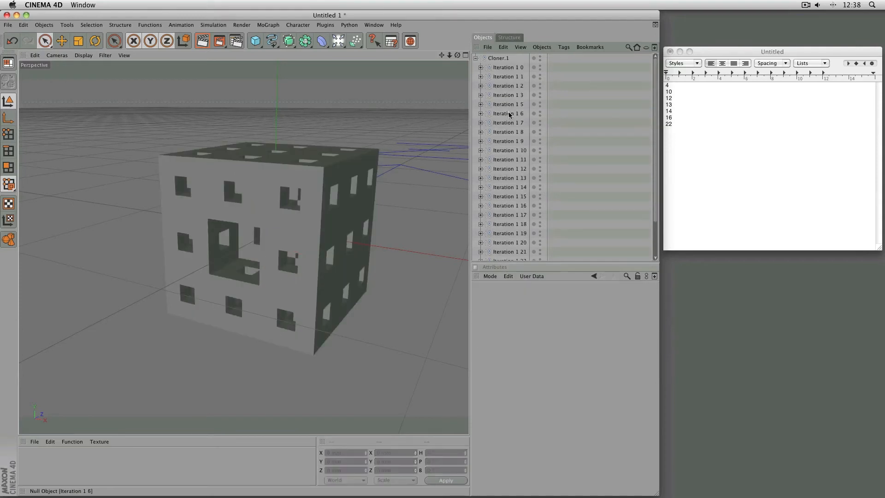
left_click(510, 152)
key("Delete")
left_click(510, 160)
key("Delete")
left_click(510, 159)
key("Delete")
left_click(510, 163)
key("Delete")
left_click(512, 172)
key("Delete")
left_click(513, 215)
key("Delete")
- Rename the parent null of the Iteration 1 clones as Iteration 2 and collapse it
mouse_move(458, 55)
left_mouse_down()
mouse_move(479, 50)
mouse_move(449, 21)
mouse_move(417, 23)
mouse_move(364, 53)
mouse_move(431, 60)
mouse_move(465, 92)
mouse_move(421, 50)
mouse_move(424, 23)
mouse_move(463, 30)
mouse_move(445, 31)
mouse_move(422, 53)
mouse_move(414, 83)
mouse_move(421, 88)
mouse_move(412, 53)
mouse_move(435, 14)
mouse_move(463, 51)
mouse_move(457, 62)
left_mouse_up()
double_click(502, 60)
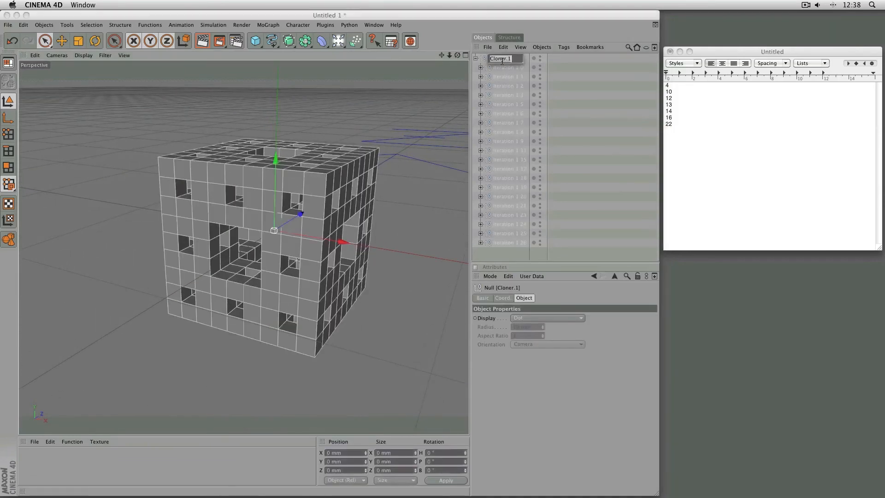
key("BackSpace")
type("Iteration 2")
key("Return")
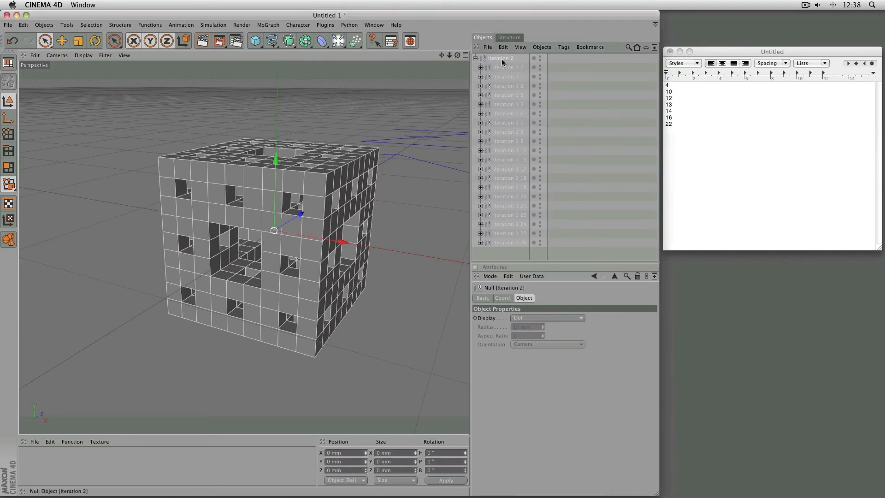
left_click(475, 58)
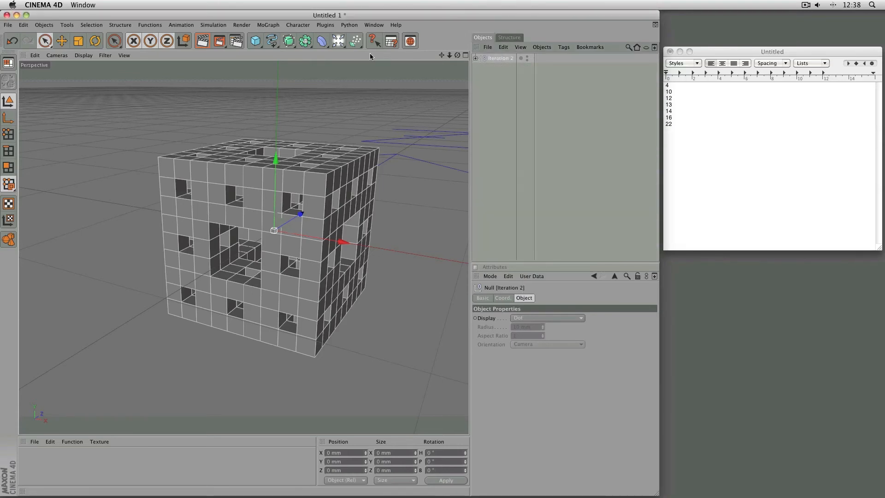
- Add another MoGraph Cloner object and nest the Iteration 2 group inside it
left_click(267, 25)
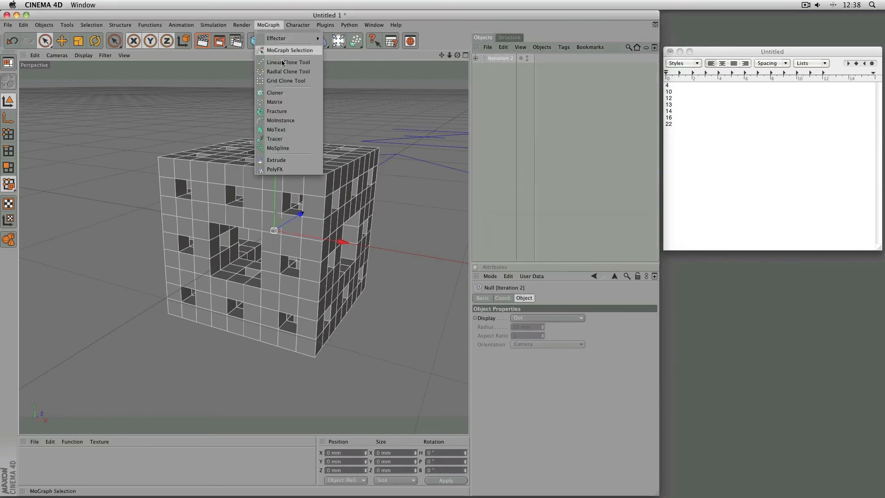
left_click(288, 92)
left_click_drag(502, 69, 496, 58)
- Set the Cloner holding Iteration 2 to Grid Array mode with a size of 18 mm in X, Y and Z
left_click(519, 318)
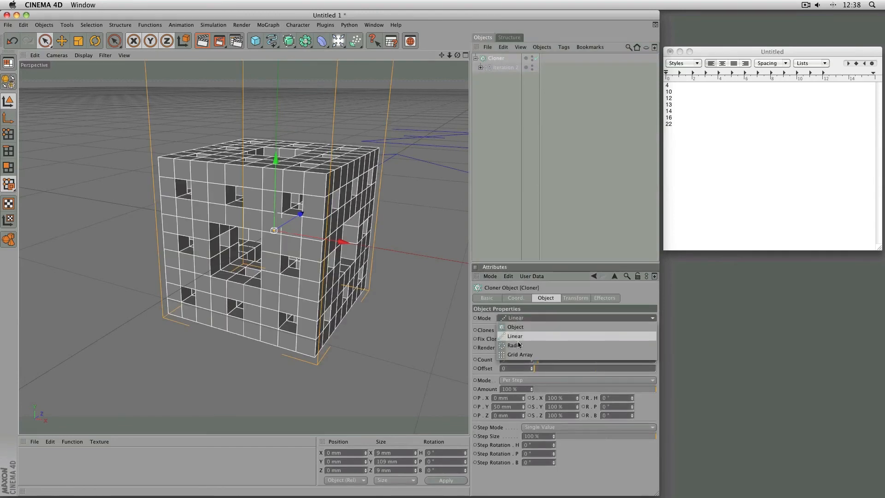
left_click(516, 357)
left_click(512, 368)
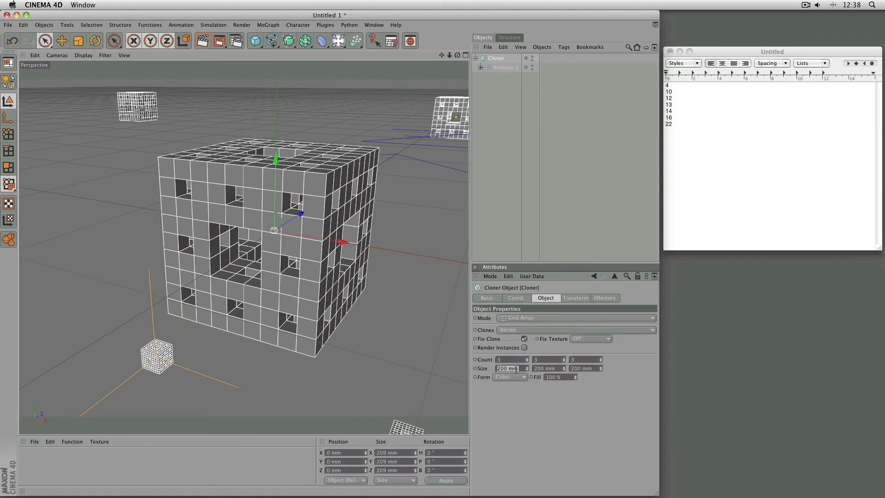
type("6*3")
key("Tab")
type("18")
key("Tab")
type("18")
key("Return")
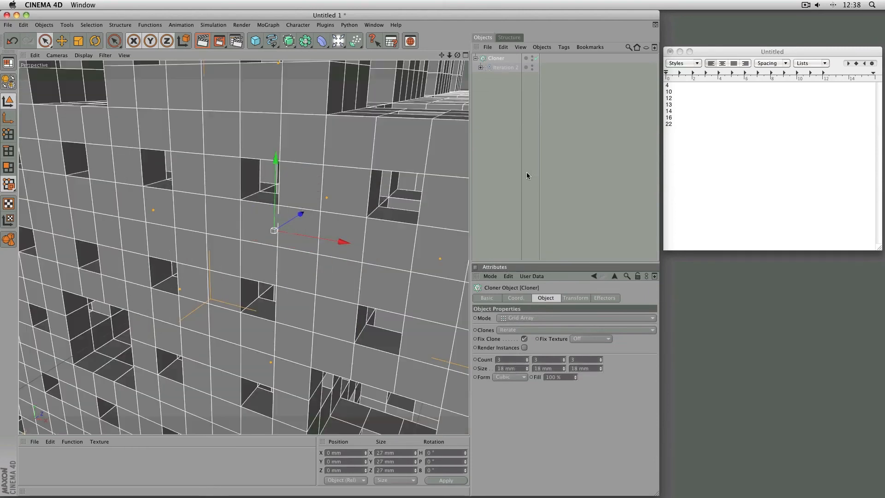
- Convert the Cloner holding Iteration 2 into editable objects
mouse_move(449, 55)
left_mouse_down()
mouse_move(388, 56)
mouse_move(441, 55)
mouse_move(452, 39)
mouse_move(449, 56)
mouse_move(437, 55)
left_mouse_up()
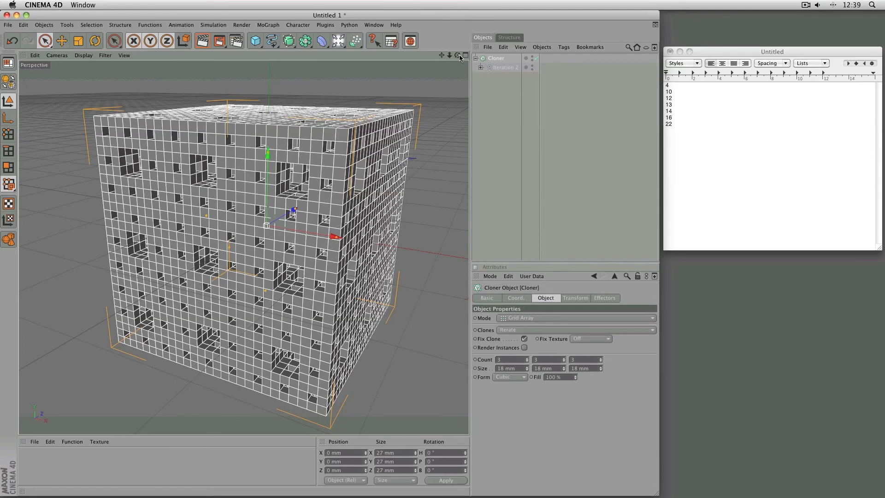
mouse_move(449, 56)
left_mouse_down()
mouse_move(440, 56)
mouse_move(443, 41)
left_mouse_up()
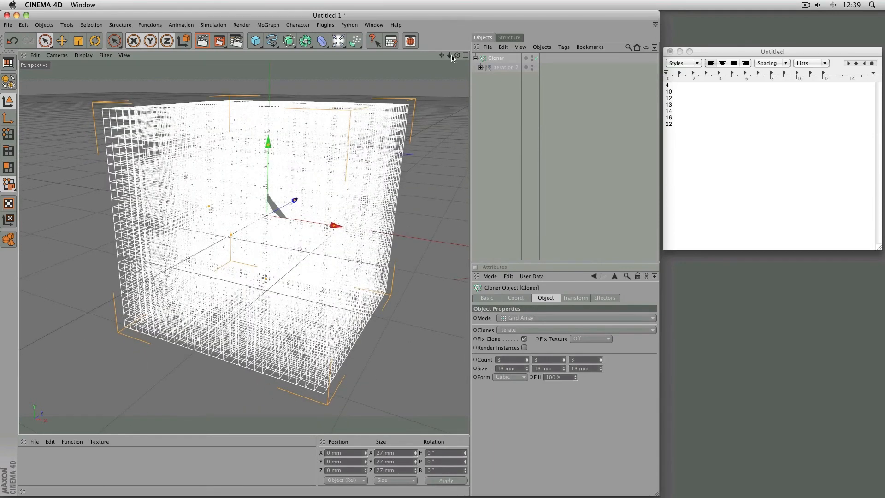
left_click(483, 79)
left_click_drag(457, 55, 457, 55)
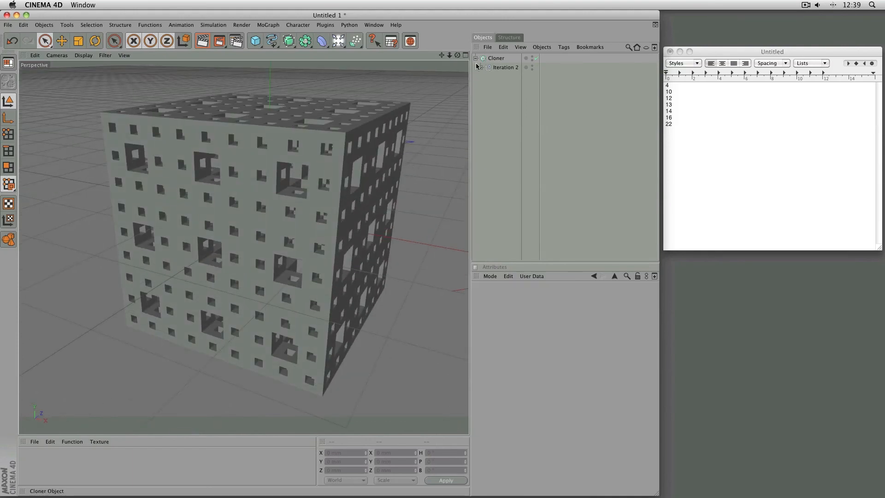
left_click(496, 59)
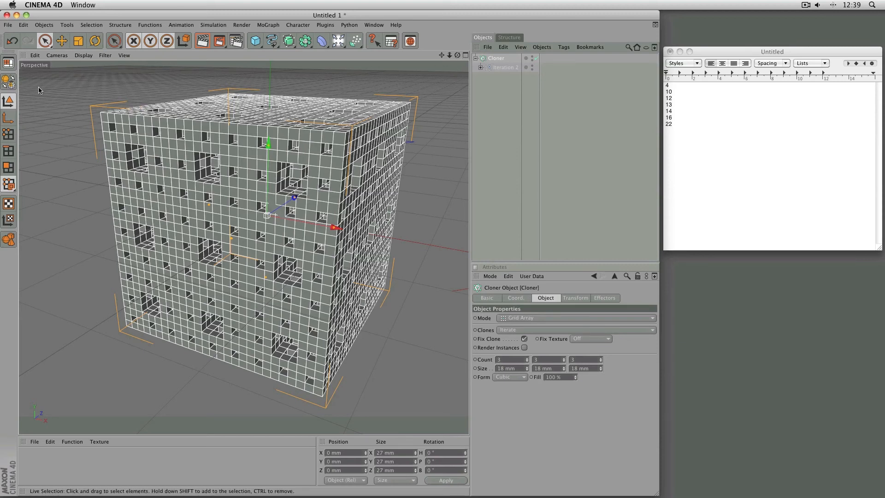
left_click(9, 82)
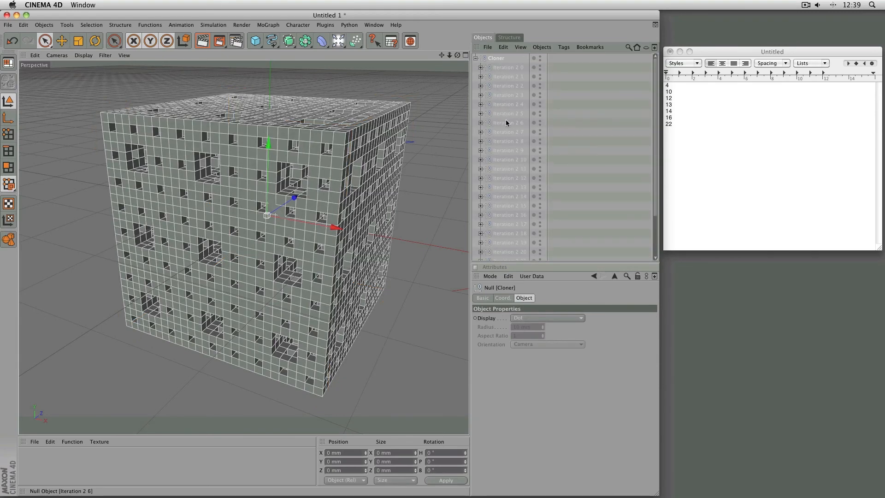
- Delete the Iteration 2 clones numbered 4, 10, 12, 13, 14, 16 and 22
left_click(509, 105)
key("Delete")
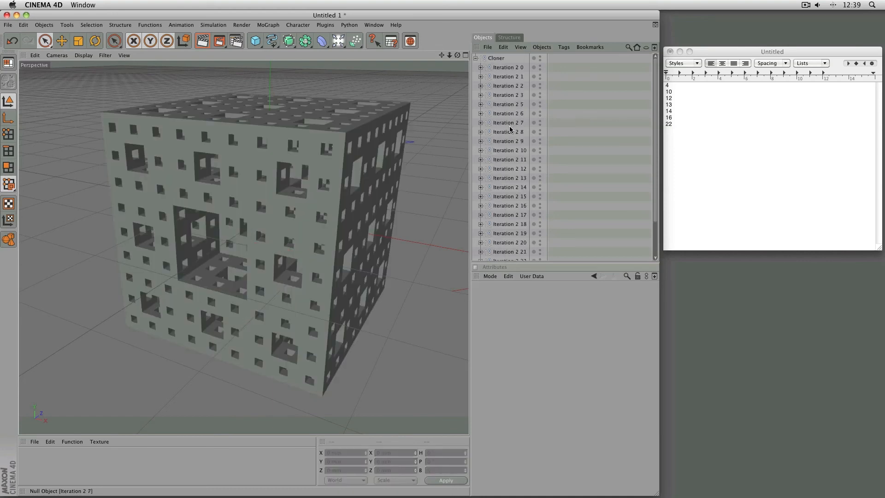
left_click(510, 150)
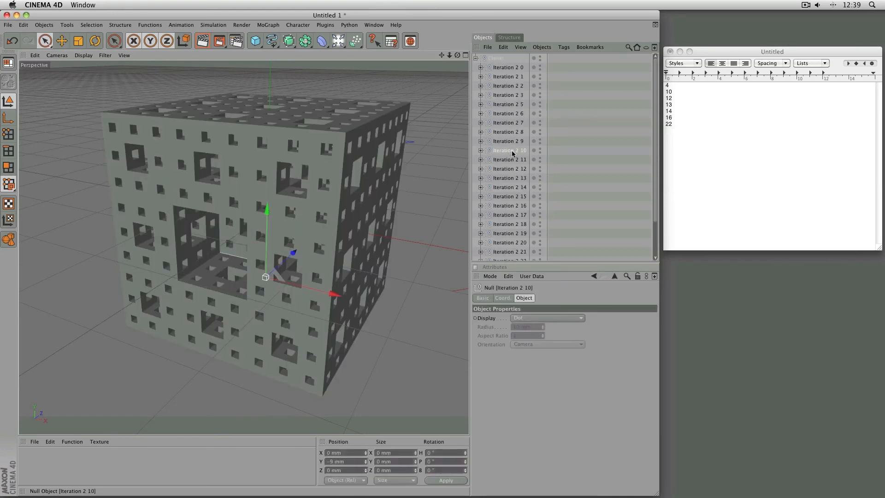
key("Delete")
left_click(511, 159)
key("Delete")
left_click(510, 161)
key("Delete")
left_click(509, 161)
key("Delete")
left_click(509, 169)
key("Delete")
left_click(510, 214)
key("Delete")
- Rename the parent null of the Iteration 2 clones as Iteration 3
double_click(498, 58)
type("Iteration 3")
key("Return")
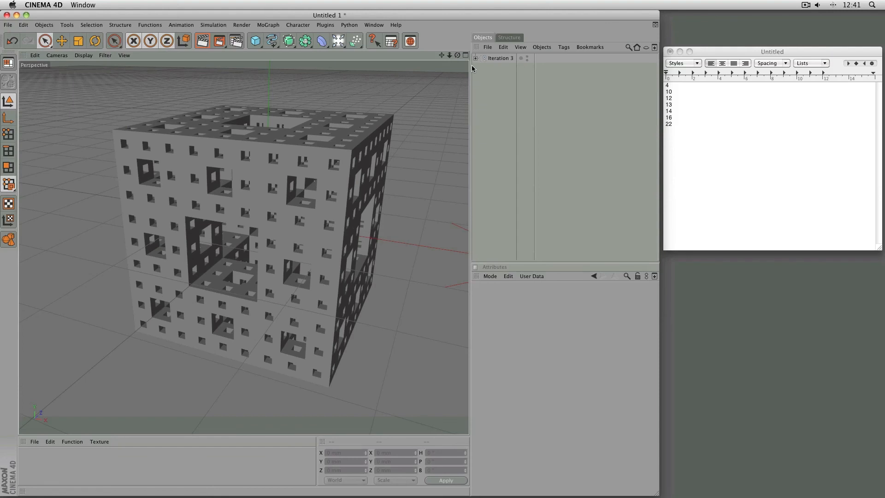
- Inspect the finished Iteration 3 sponge from several angles and enlarge the modelling window to fill the screen
left_click_drag(457, 54, 525, 55)
mouse_move(457, 55)
left_mouse_down()
mouse_move(385, 54)
mouse_move(456, 55)
left_mouse_up()
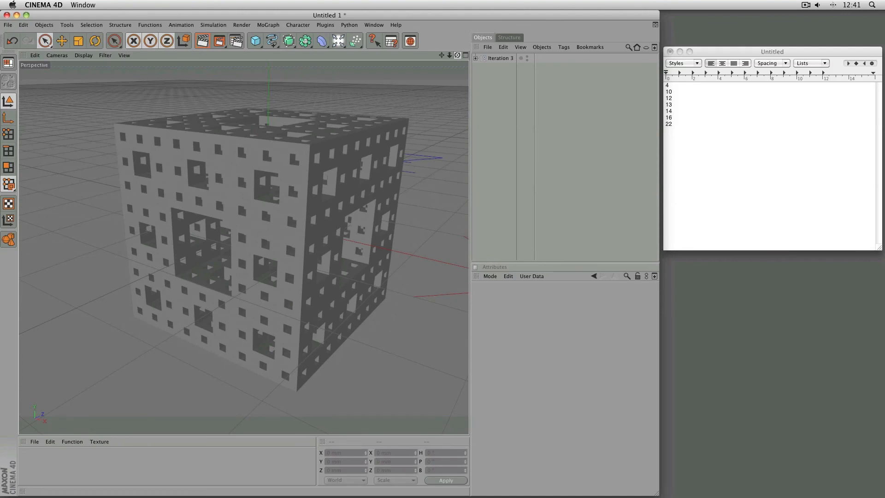
left_click_drag(457, 55, 459, 58)
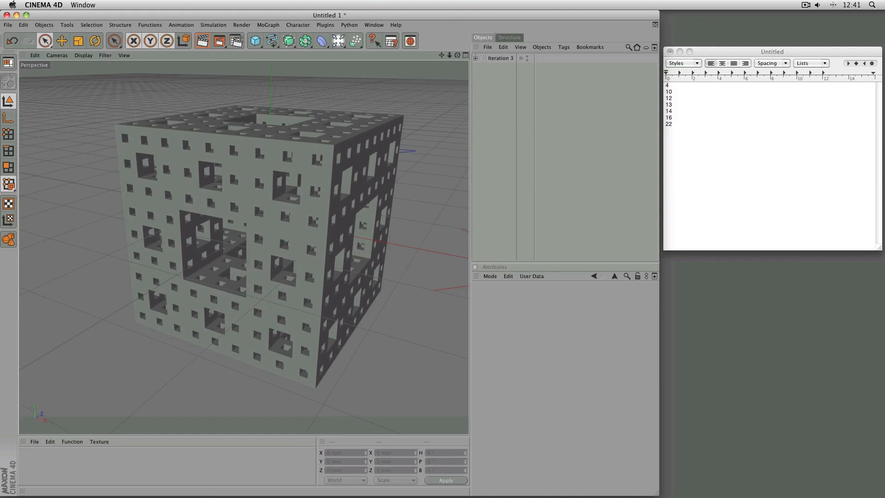
left_click(26, 16)
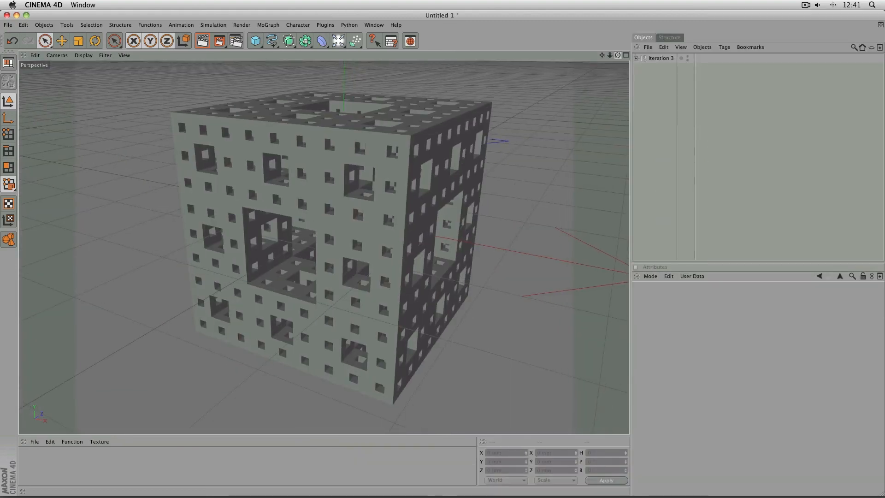